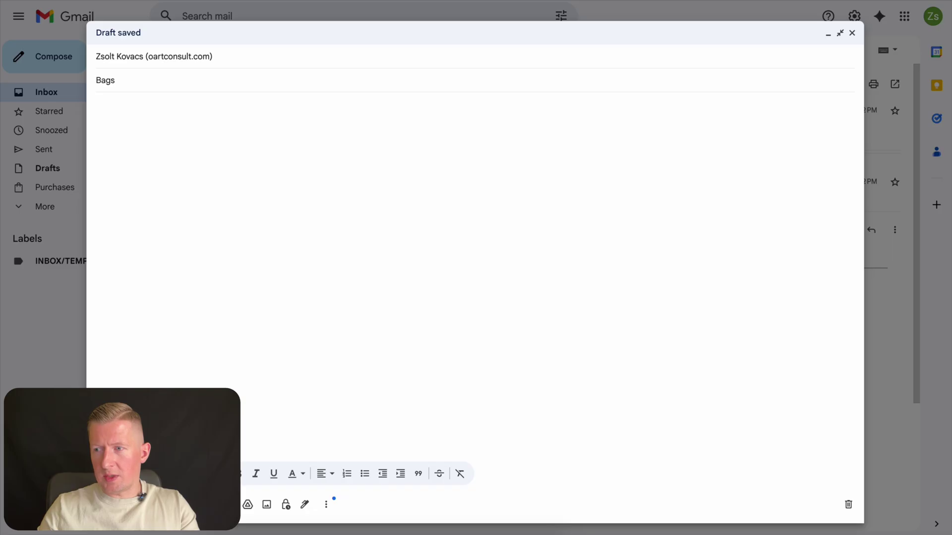
Step: Write the Bags email body "Do you have brown bags?", close it with "Best regards," and the customer's full name, and send it
{"action": "type", "text": "Do you have brown bags?  Best regards, John Doe"}
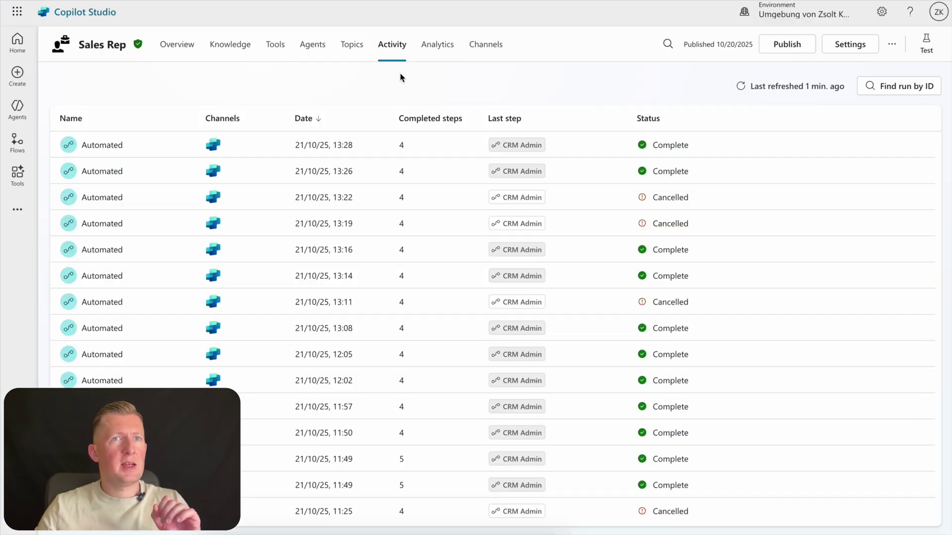
Step: In Copilot Studio, refresh the Sales Rep agent's activity list until the 21/10/25, 13:32 run is complete, and open that run
{"action": "left_click", "coordinate": [792, 92]}
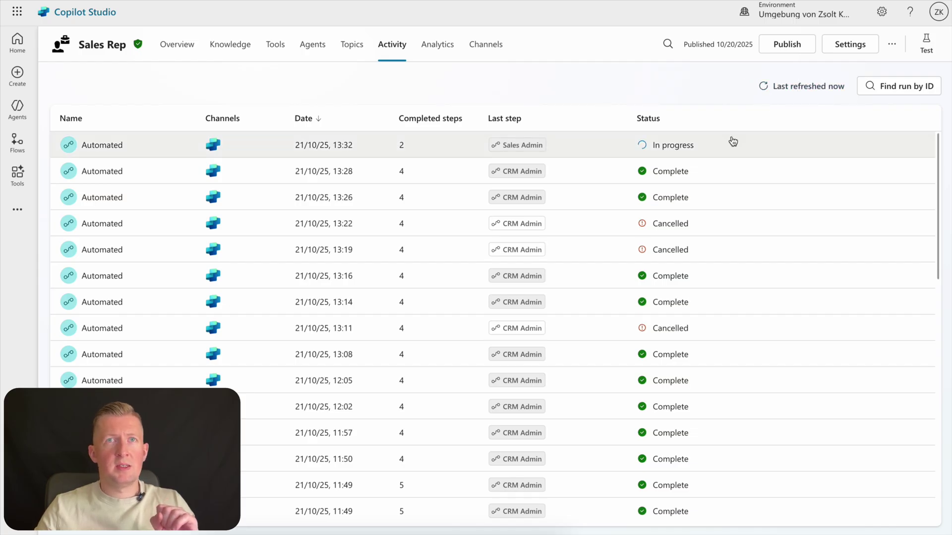
{"action": "left_click", "coordinate": [802, 93]}
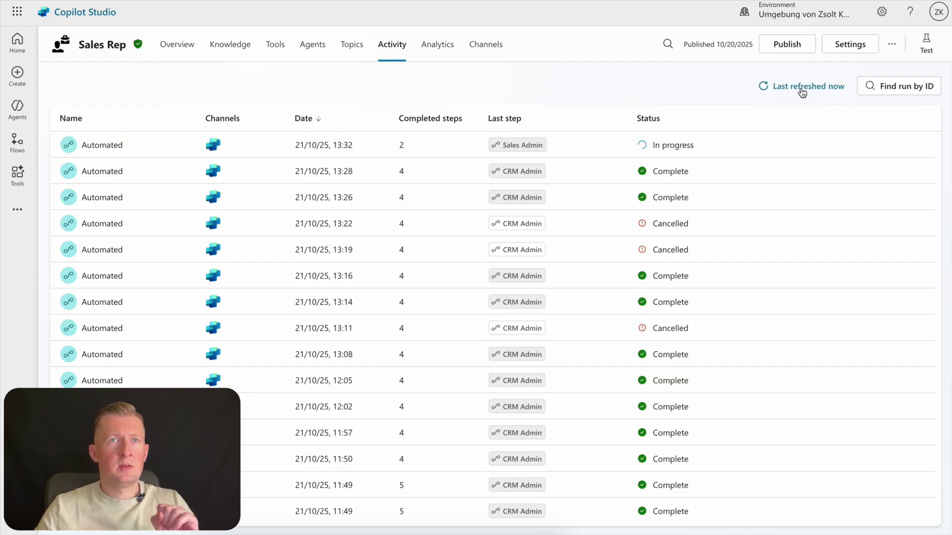
{"action": "left_click", "coordinate": [804, 92]}
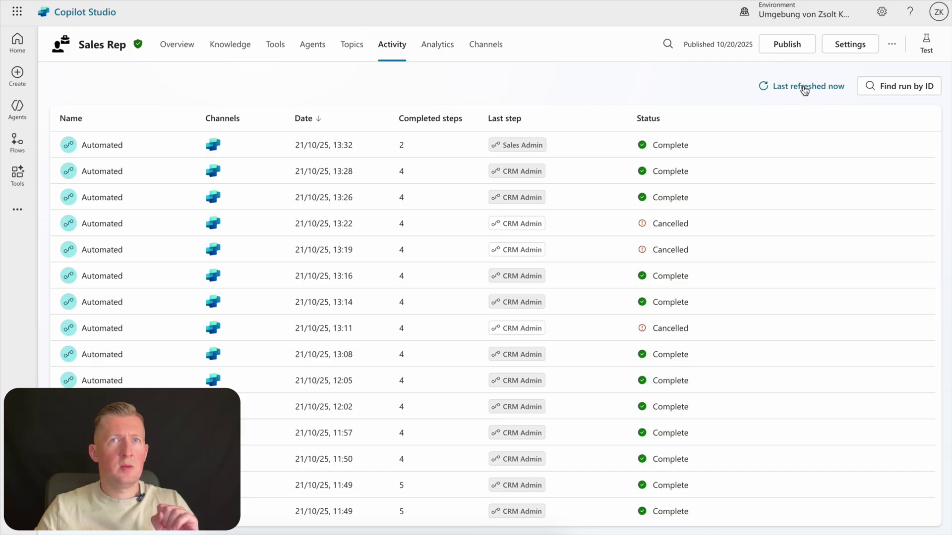
{"action": "left_click", "coordinate": [798, 91]}
{"action": "left_click", "coordinate": [792, 91]}
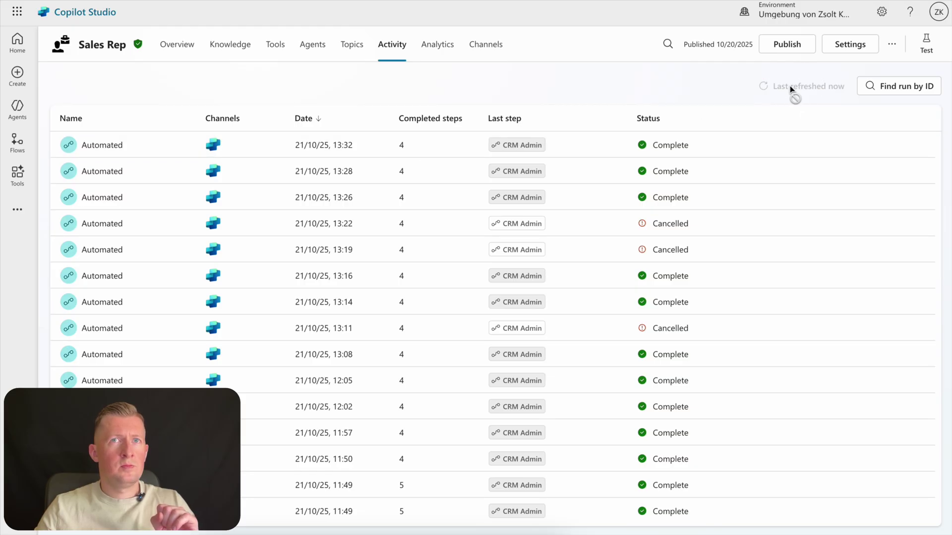
{"action": "left_click", "coordinate": [438, 153]}
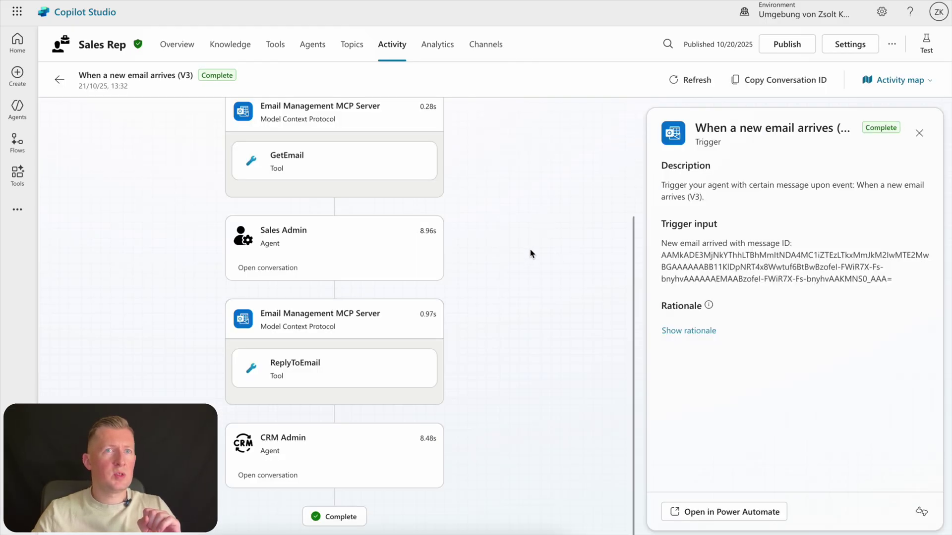
Step: Examine the 13:32 run's GetEmail, Sales Admin, ReplyToEmail and CRM Admin details, including their inputs and outputs
{"action": "scroll", "coordinate": [530, 254], "scroll_direction": "up", "scroll_amount": 3}
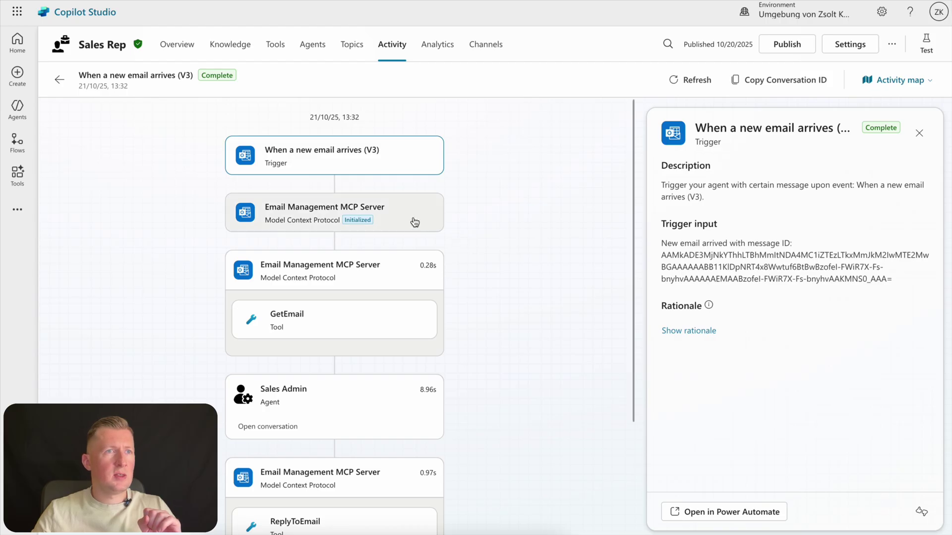
{"action": "left_click", "coordinate": [302, 322]}
{"action": "left_click_drag", "start_coordinate": [632, 258], "coordinate": [633, 384]}
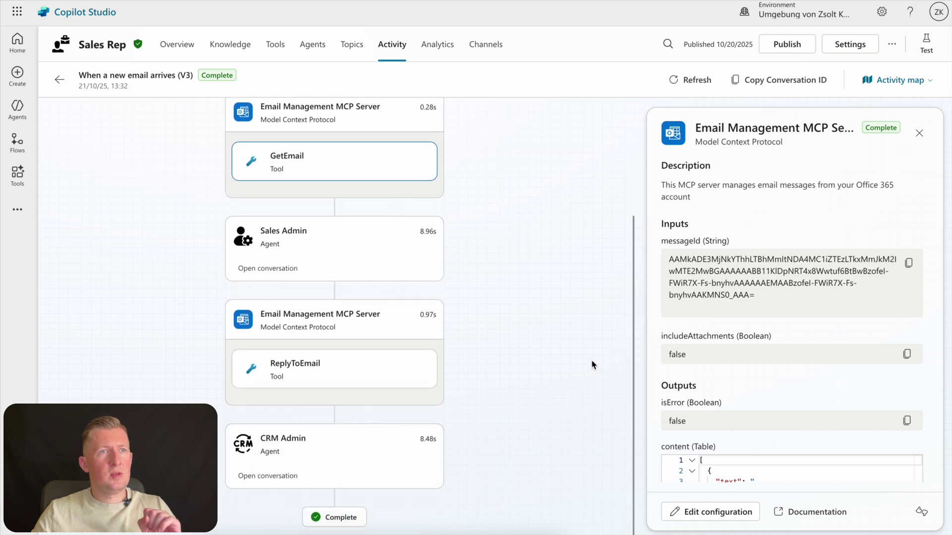
{"action": "left_click", "coordinate": [318, 238]}
{"action": "scroll", "coordinate": [712, 283], "scroll_direction": "down", "scroll_amount": 1}
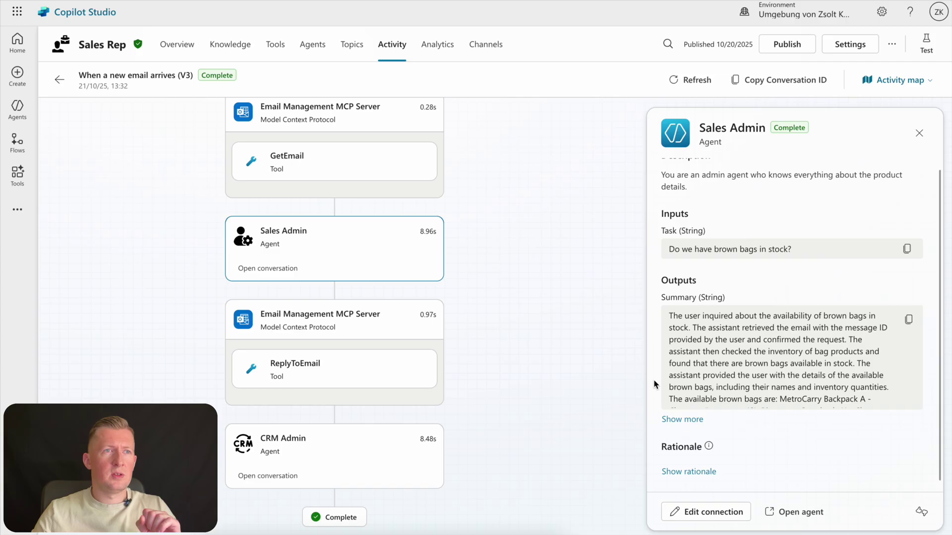
{"action": "left_click", "coordinate": [373, 370]}
{"action": "scroll", "coordinate": [687, 317], "scroll_direction": "down", "scroll_amount": 2}
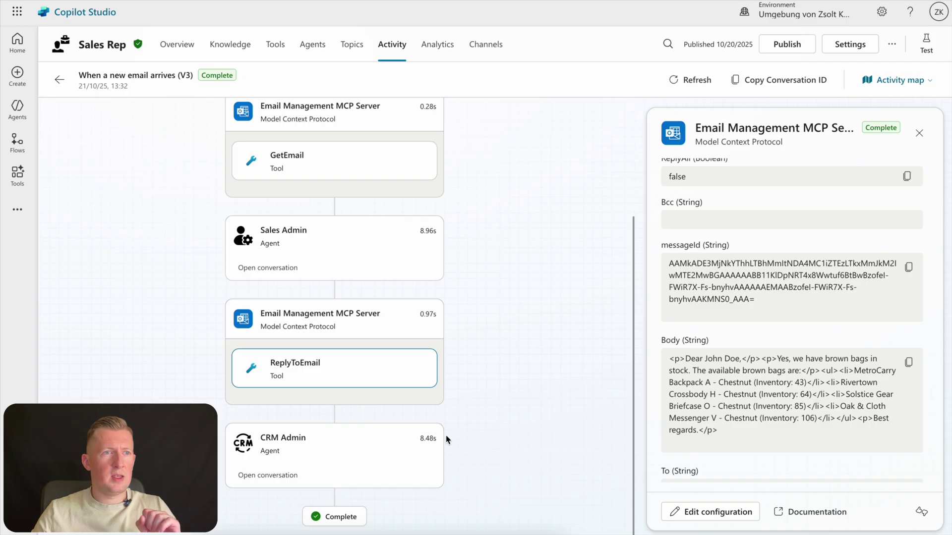
{"action": "left_click", "coordinate": [338, 449]}
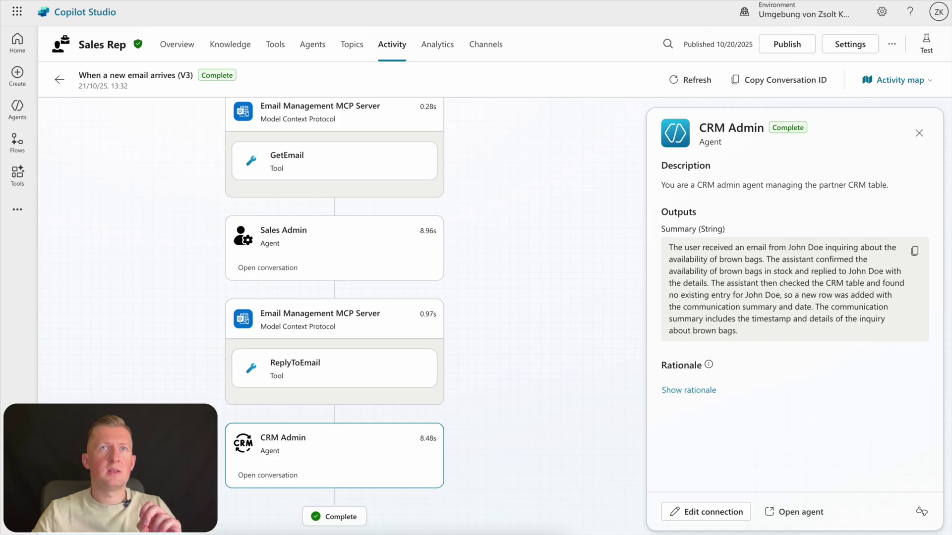
Step: Switch to the crm workbook in Excel and inspect the CommunicationSummary entry in row 2
{"action": "key", "text": "super+Tab"}
{"action": "left_click", "coordinate": [286, 229]}
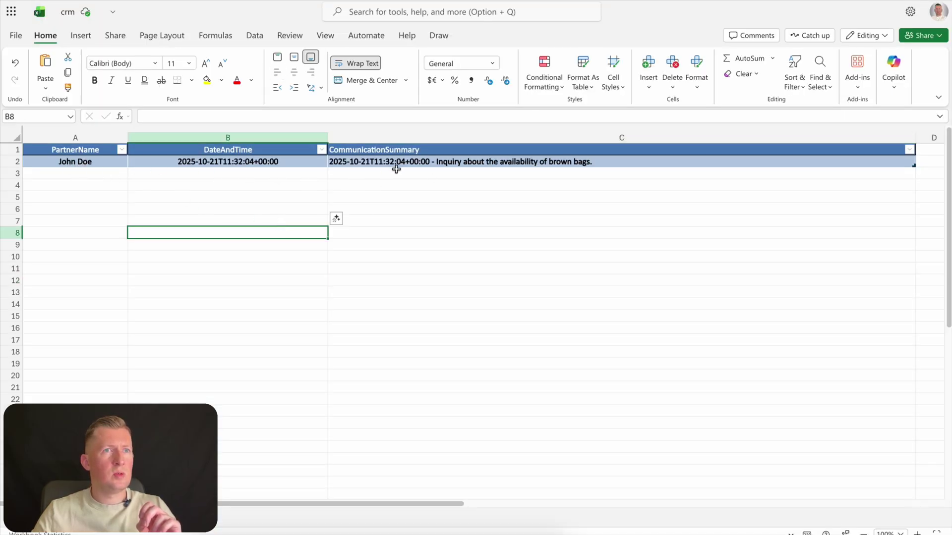
{"action": "left_click", "coordinate": [485, 162]}
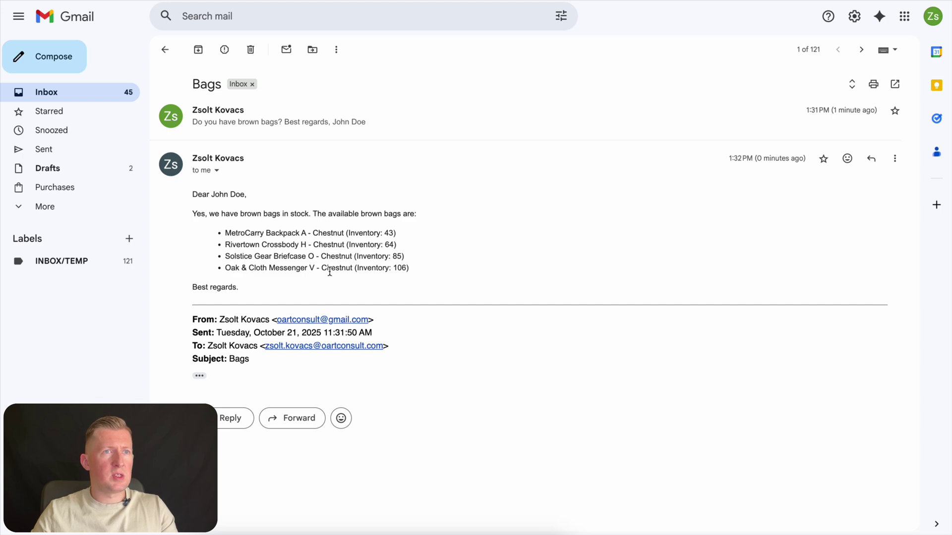
Step: Highlight the Chestnut product rows 2, 9, 16 and 23 in the bag_products workbook and compare them with the bags listed in the Gmail reply
{"action": "left_click", "coordinate": [585, 10]}
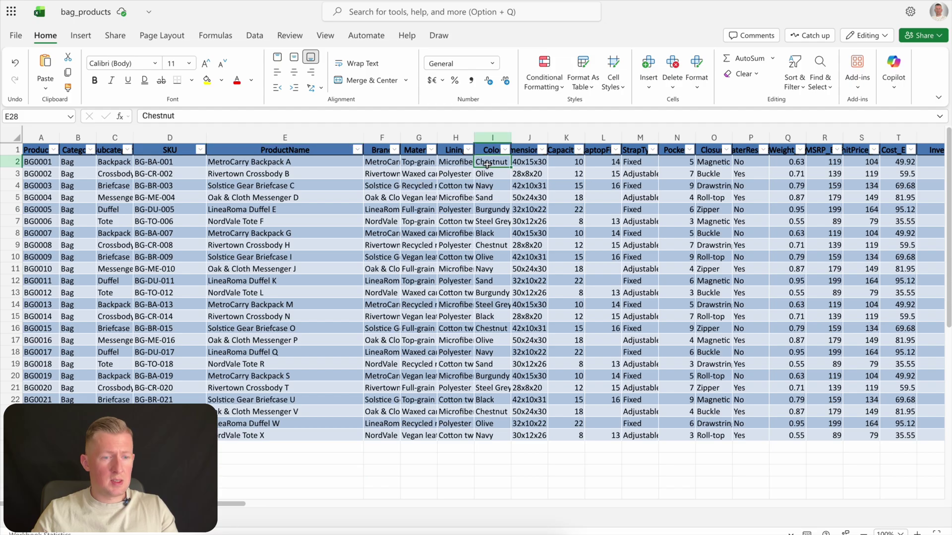
{"action": "left_click", "coordinate": [487, 163]}
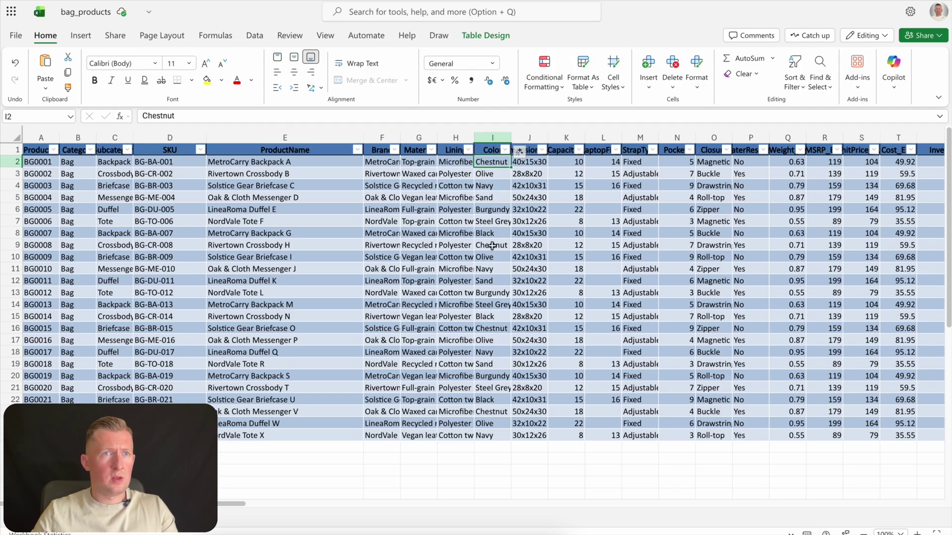
{"action": "left_click", "coordinate": [491, 245]}
{"action": "left_click", "coordinate": [502, 330], "text": "super"}
{"action": "left_click", "coordinate": [504, 413], "text": "super"}
{"action": "left_click", "coordinate": [10, 411], "text": "super"}
{"action": "left_click", "coordinate": [12, 328], "text": "super"}
{"action": "left_click", "coordinate": [10, 246], "text": "super"}
{"action": "left_click", "coordinate": [9, 161], "text": "super"}
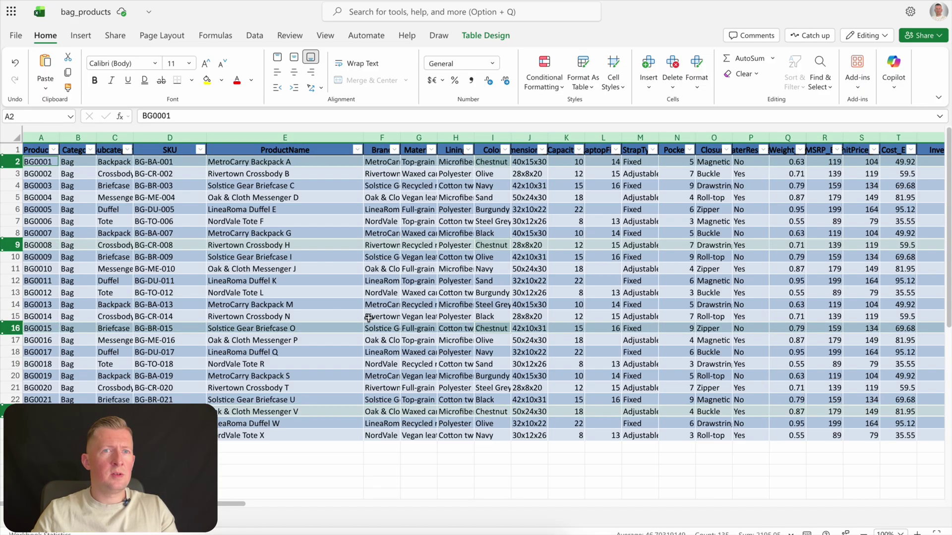
{"action": "mouse_move", "coordinate": [227, 505]}
{"action": "left_mouse_down"}
{"action": "mouse_move", "coordinate": [335, 517]}
{"action": "mouse_move", "coordinate": [226, 506]}
{"action": "left_mouse_up"}
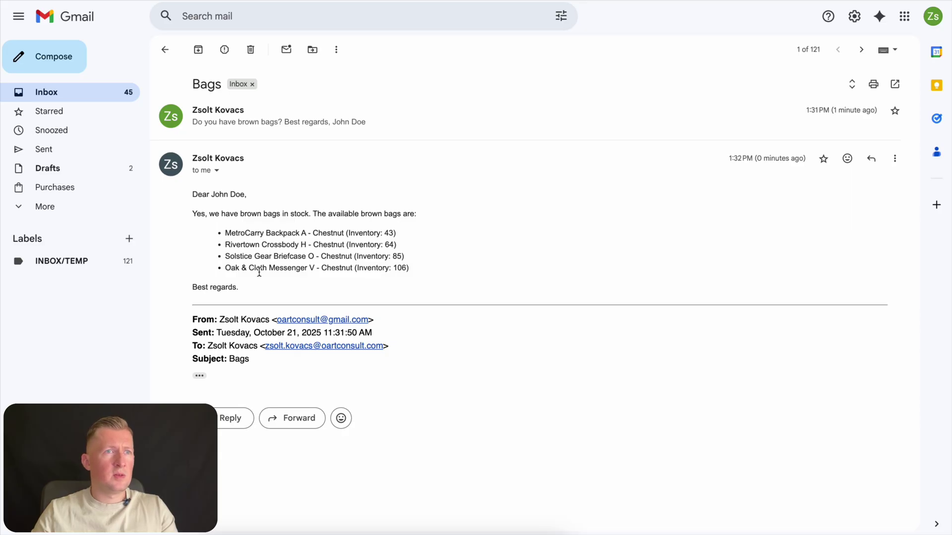
{"action": "left_click_drag", "start_coordinate": [260, 270], "coordinate": [377, 268]}
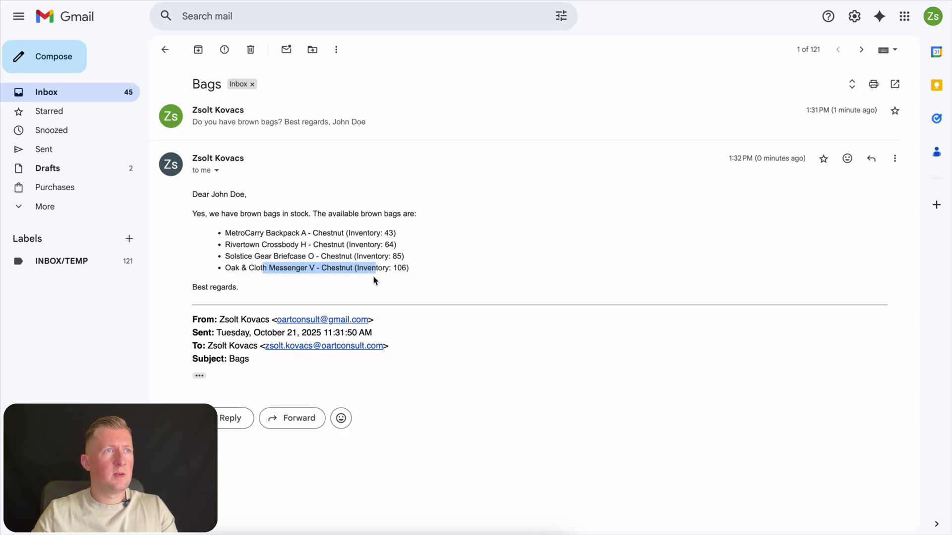
Step: Start an enlarged new email to the agent's mailbox with the subject "Shoes", and remove the signature and bold formatting from its body
{"action": "left_click", "coordinate": [58, 63]}
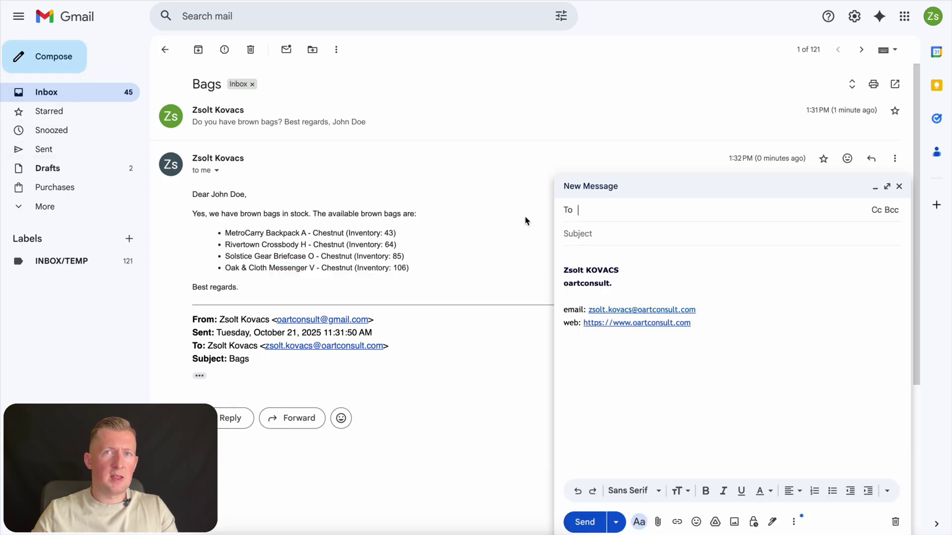
{"action": "left_click", "coordinate": [891, 185]}
{"action": "key", "text": "Tab"}
{"action": "type", "text": "Shoes"}
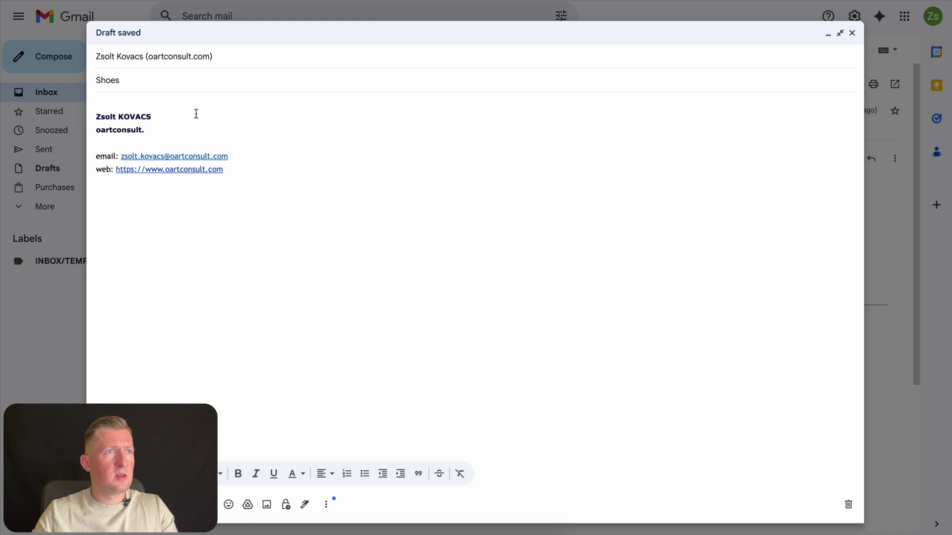
{"action": "left_click_drag", "start_coordinate": [95, 116], "coordinate": [293, 194]}
{"action": "key", "text": "BackSpace"}
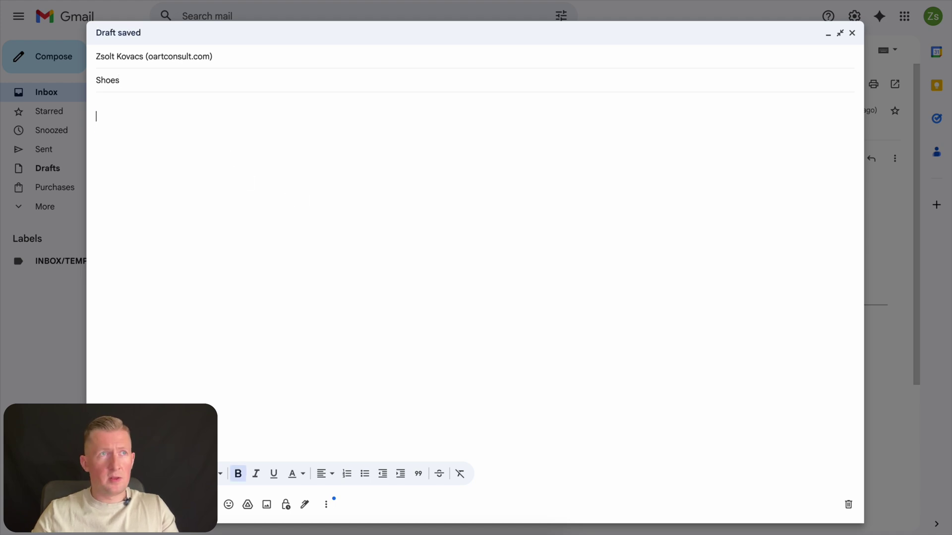
{"action": "key", "text": "ctrl+b"}
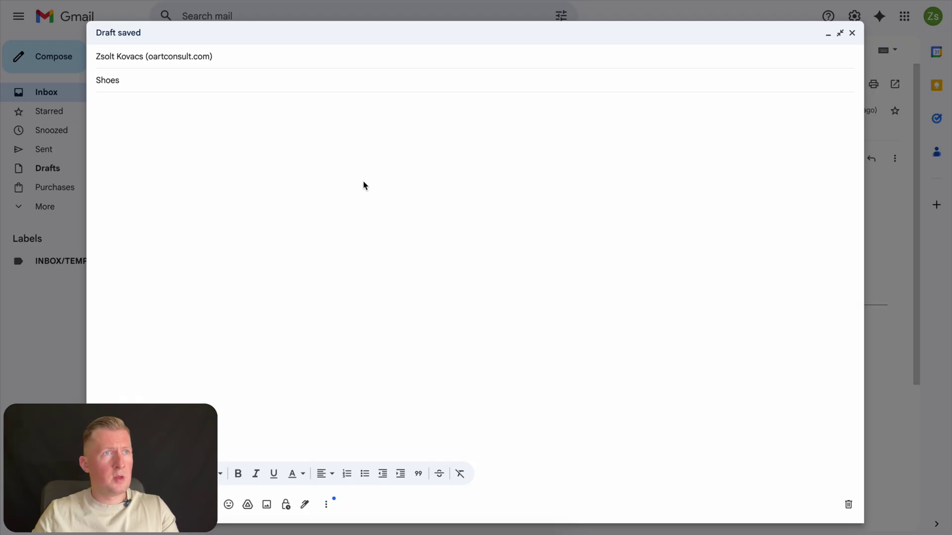
Step: Write the body "Do you have black/white shoes in size 42?", close it with "Best regards," and the customer's full name, and send the email
{"action": "type", "text": "Do you have black/shite shoes in size 42?  Best regards, Adam Smith"}
{"action": "left_click", "coordinate": [176, 105]}
{"action": "key", "text": "BackSpace"}
{"action": "type", "text": "w"}
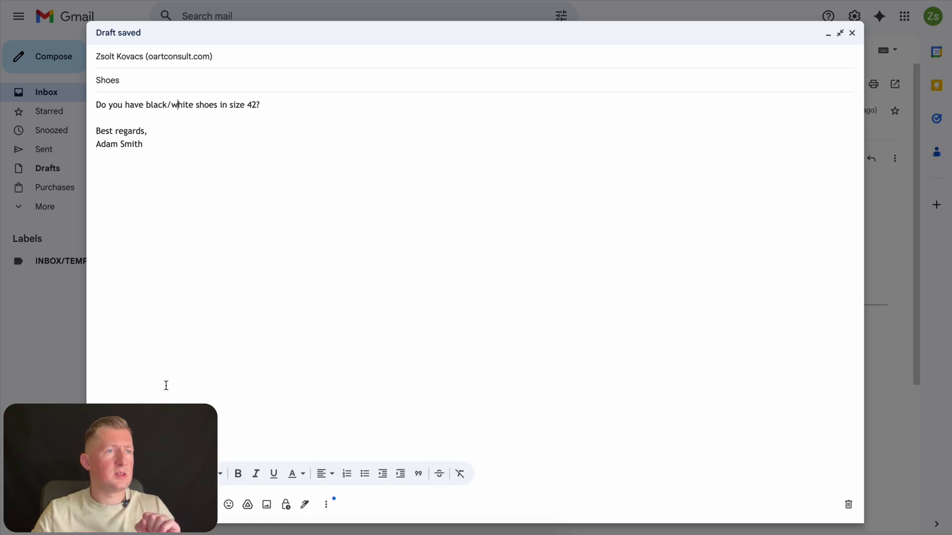
{"action": "key", "text": "Escape"}
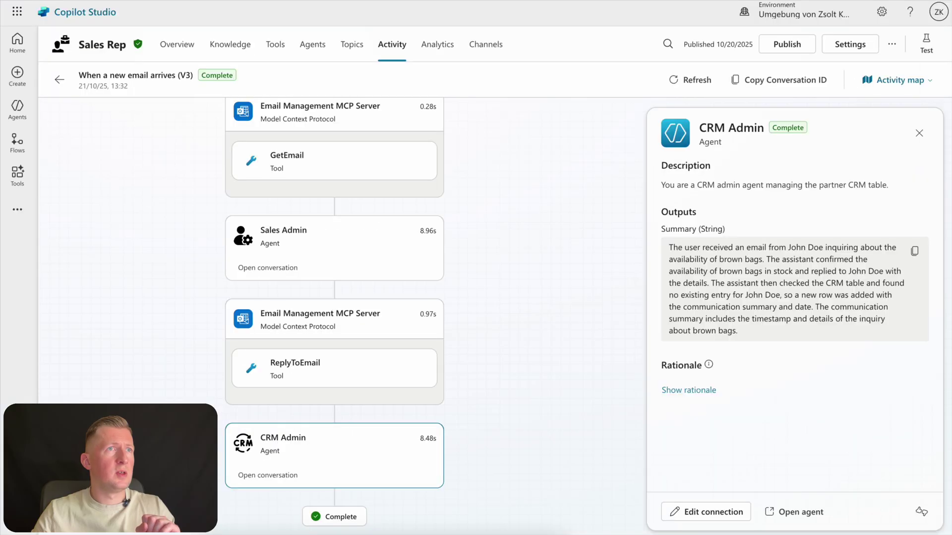
Step: Return to the Sales Rep activity list in Copilot Studio, refresh it until the 21/10/25, 13:35 run is complete, and open that run
{"action": "left_click", "coordinate": [402, 49]}
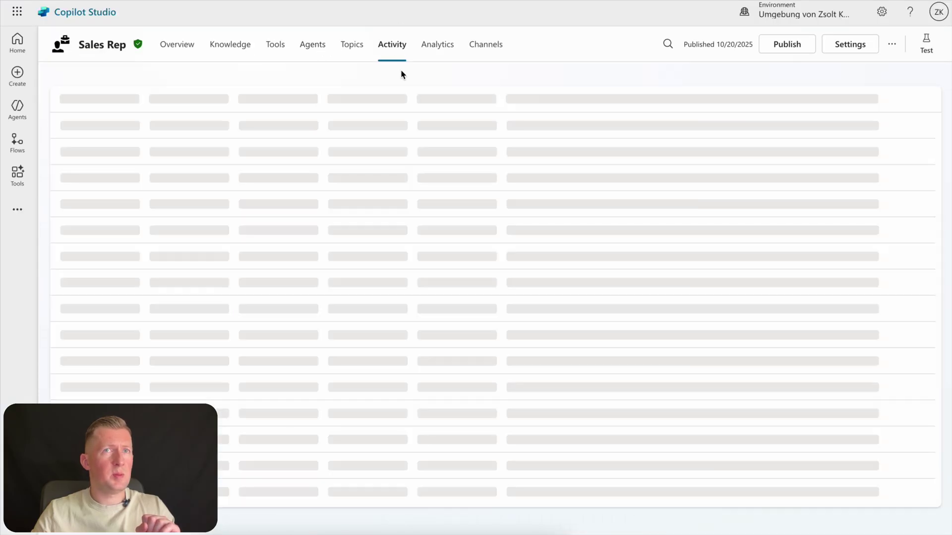
{"action": "left_click", "coordinate": [789, 88]}
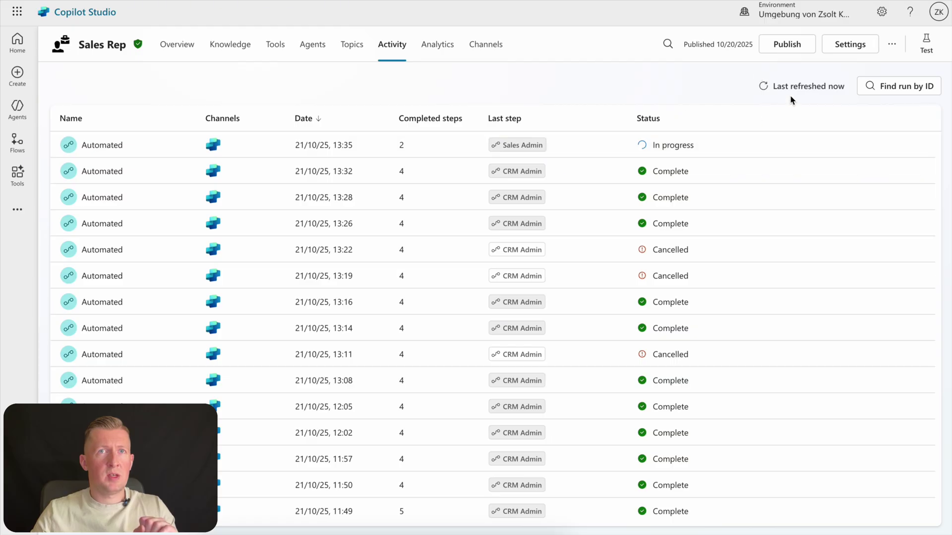
{"action": "left_click", "coordinate": [786, 89]}
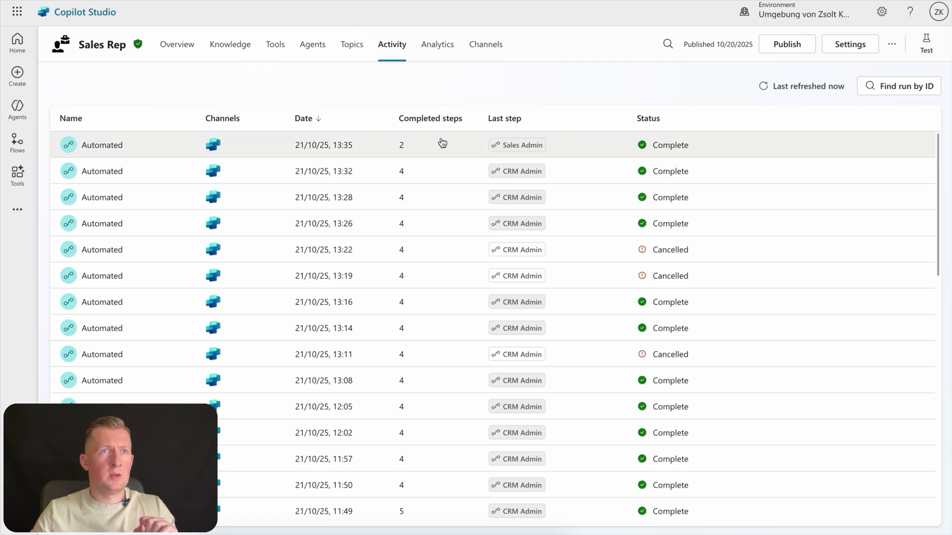
{"action": "left_click", "coordinate": [788, 89]}
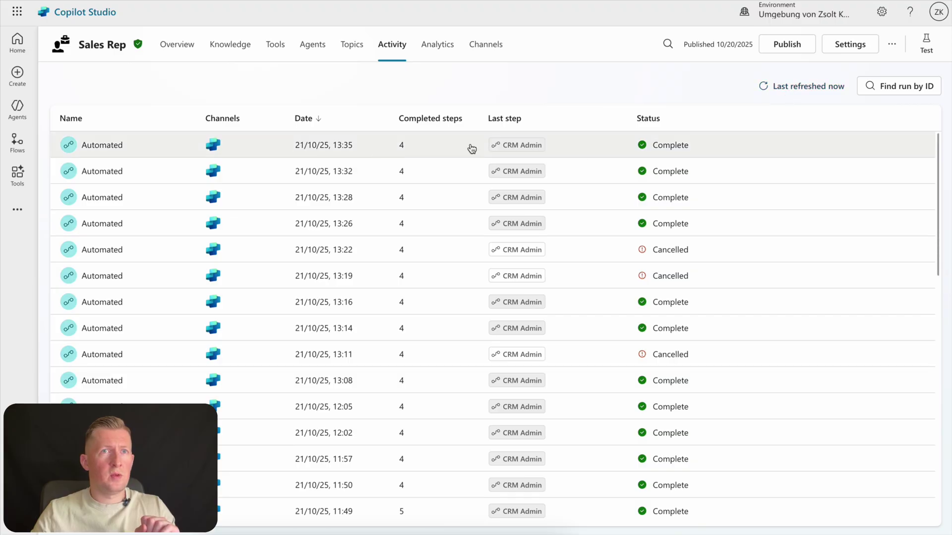
{"action": "left_click", "coordinate": [569, 147]}
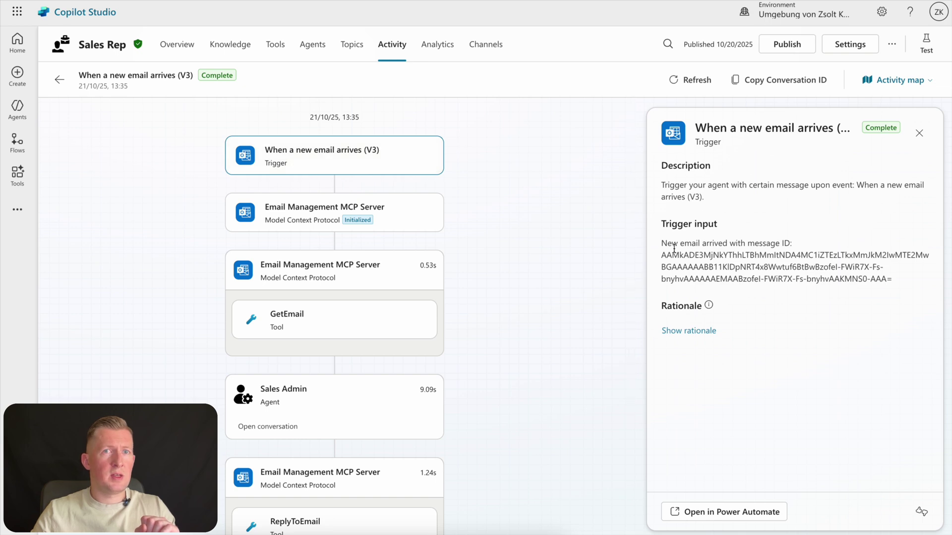
Step: Examine the 13:35 run's trigger message ID and its Sales Admin, ReplyToEmail and CRM Admin details
{"action": "left_click_drag", "start_coordinate": [684, 255], "coordinate": [768, 267]}
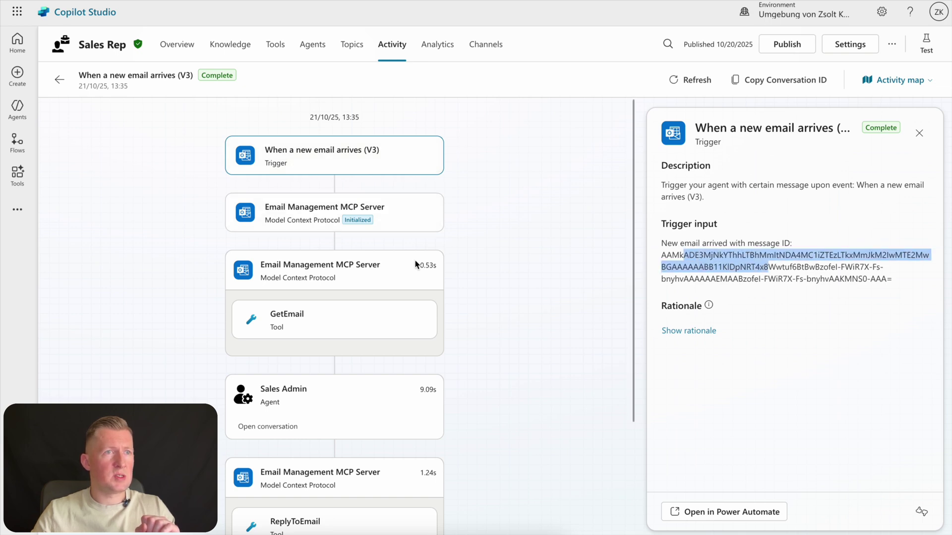
{"action": "scroll", "coordinate": [496, 317], "scroll_direction": "down", "scroll_amount": 2}
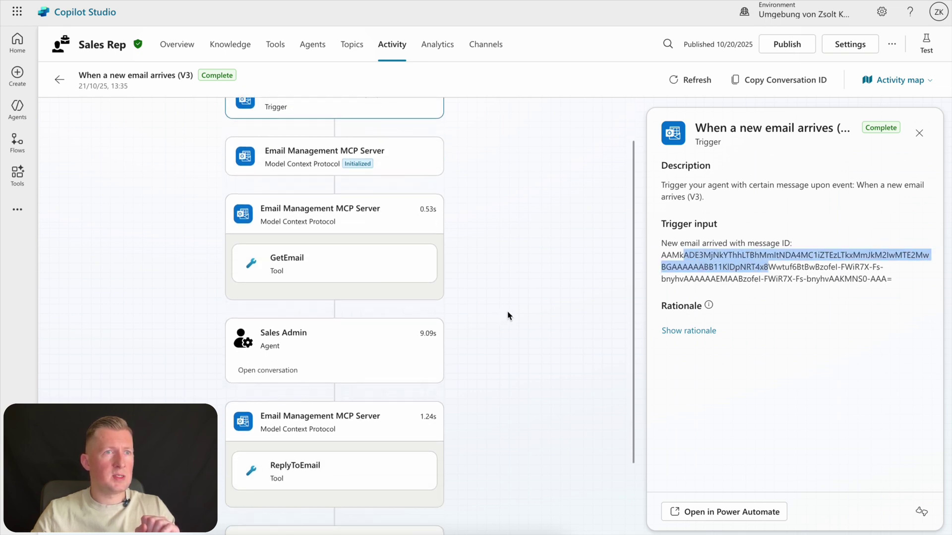
{"action": "left_click", "coordinate": [329, 342]}
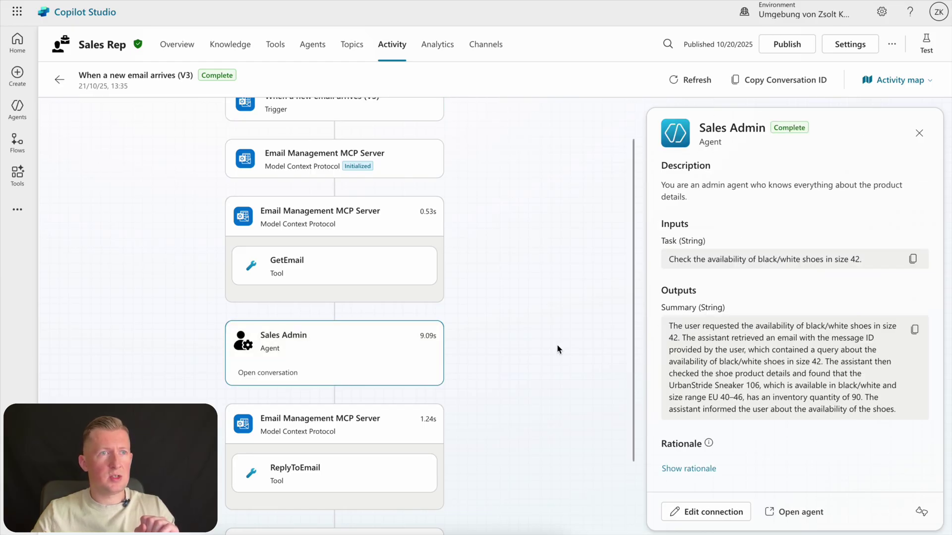
{"action": "scroll", "coordinate": [507, 391], "scroll_direction": "down", "scroll_amount": 4}
{"action": "left_click", "coordinate": [384, 376]}
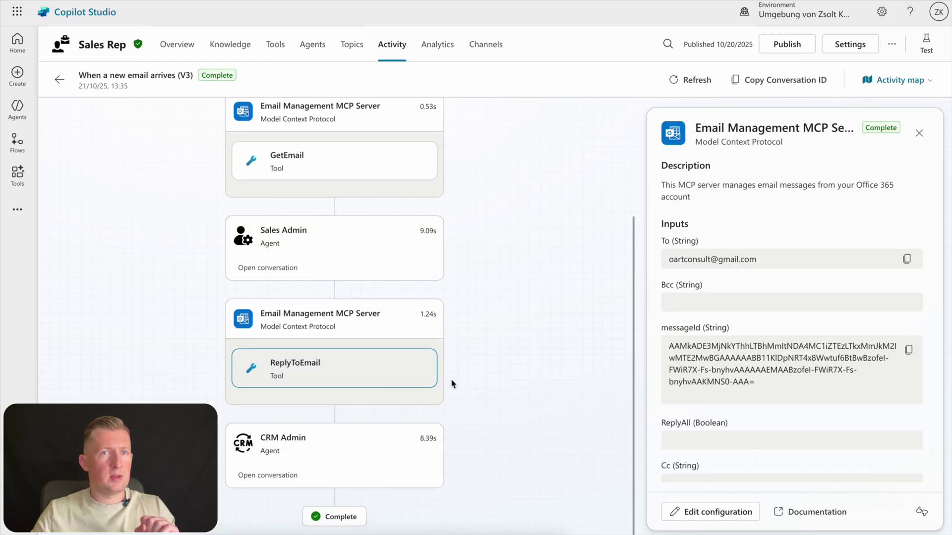
{"action": "scroll", "coordinate": [700, 371], "scroll_direction": "down", "scroll_amount": 5}
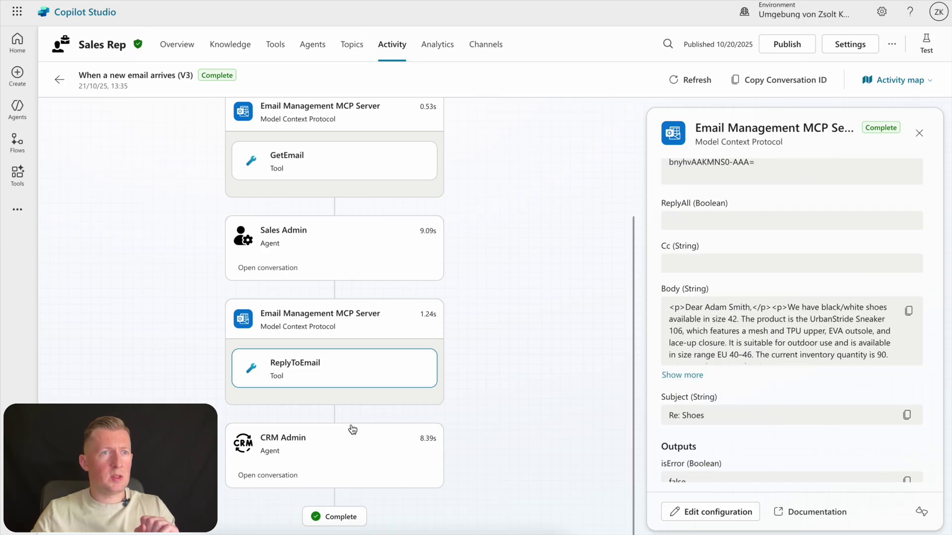
{"action": "left_click", "coordinate": [329, 441]}
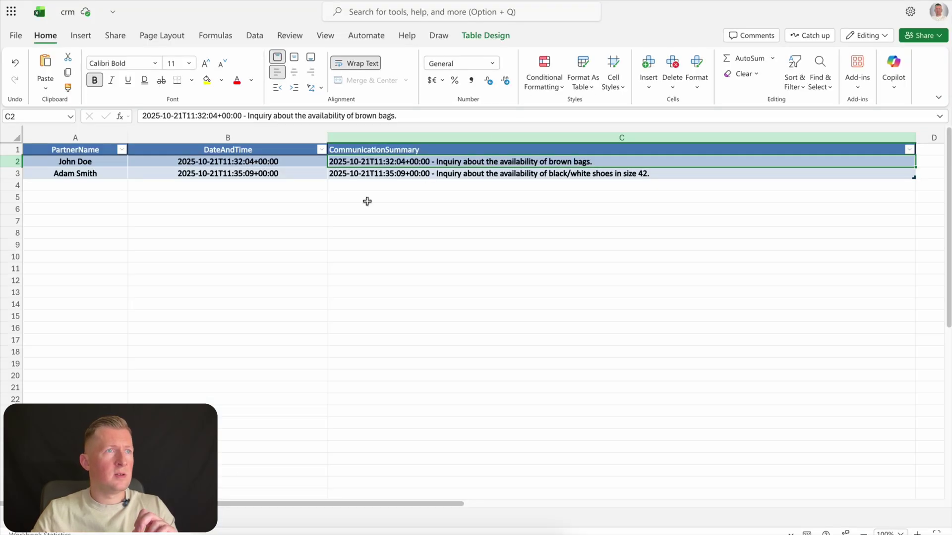
Step: Check the partner name and communication summary of the newest entry in the crm workbook
{"action": "left_click", "coordinate": [273, 230]}
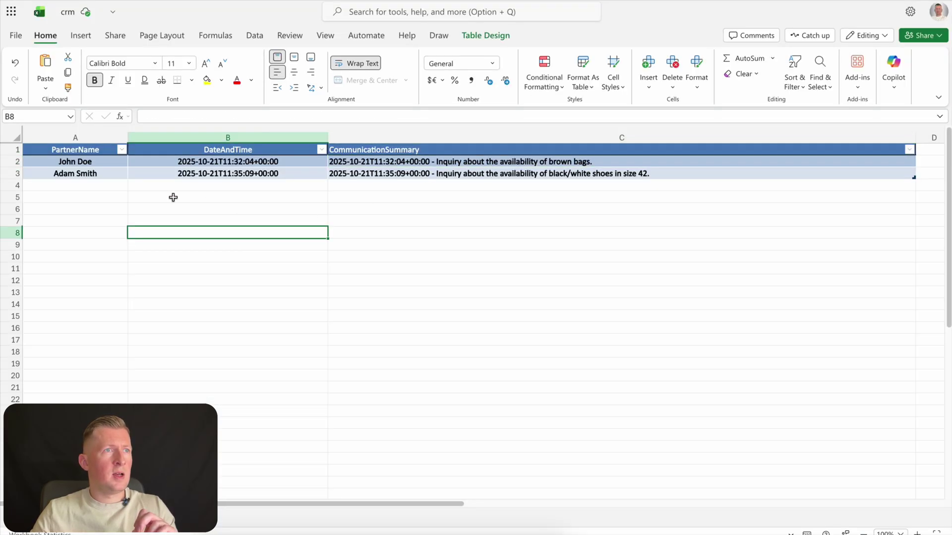
{"action": "left_click", "coordinate": [81, 175]}
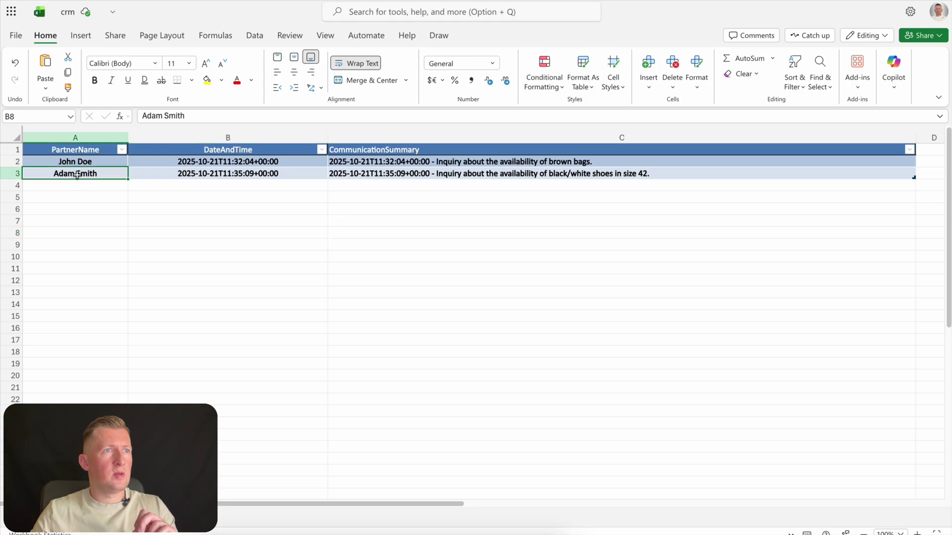
{"action": "left_click", "coordinate": [434, 177]}
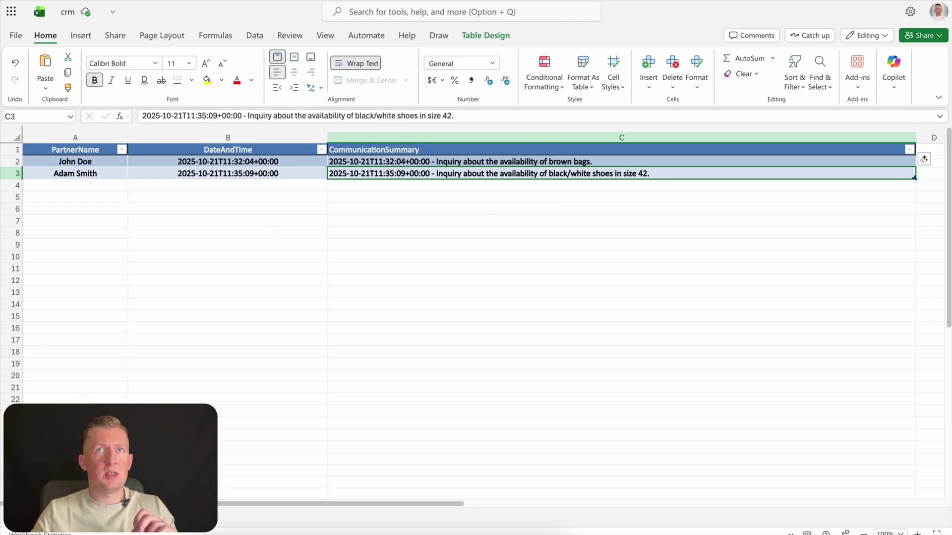
Step: Open the agent's "Shoes" reply in Gmail and compare it with the UrbanStride Sneaker 106 row in the shoe_products workbook
{"action": "left_click", "coordinate": [843, 1]}
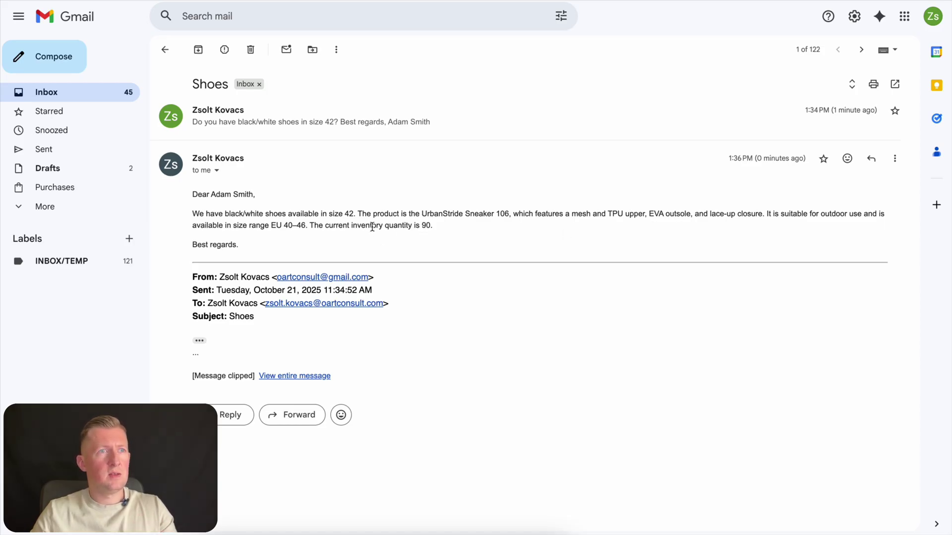
{"action": "key", "text": "super+Tab"}
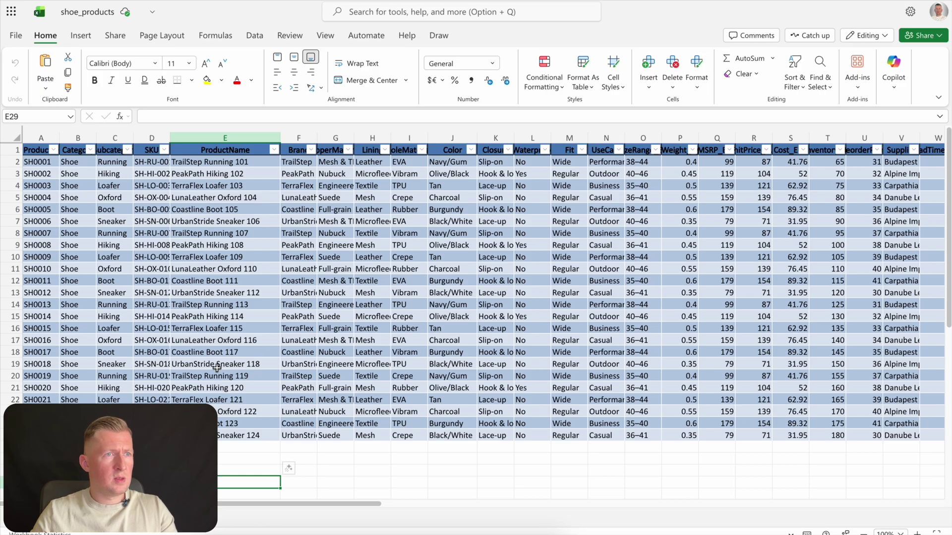
{"action": "left_click", "coordinate": [9, 221]}
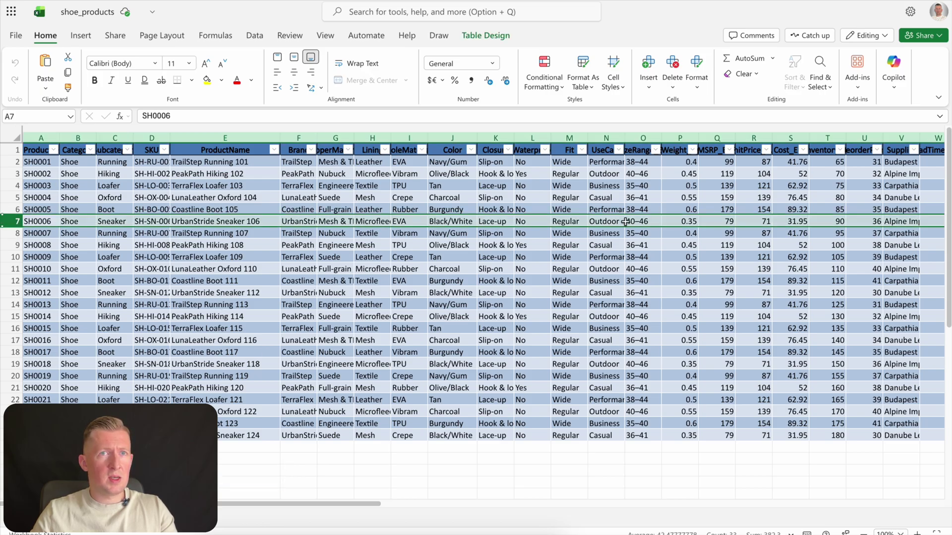
{"action": "left_click_drag", "start_coordinate": [371, 504], "coordinate": [423, 507]}
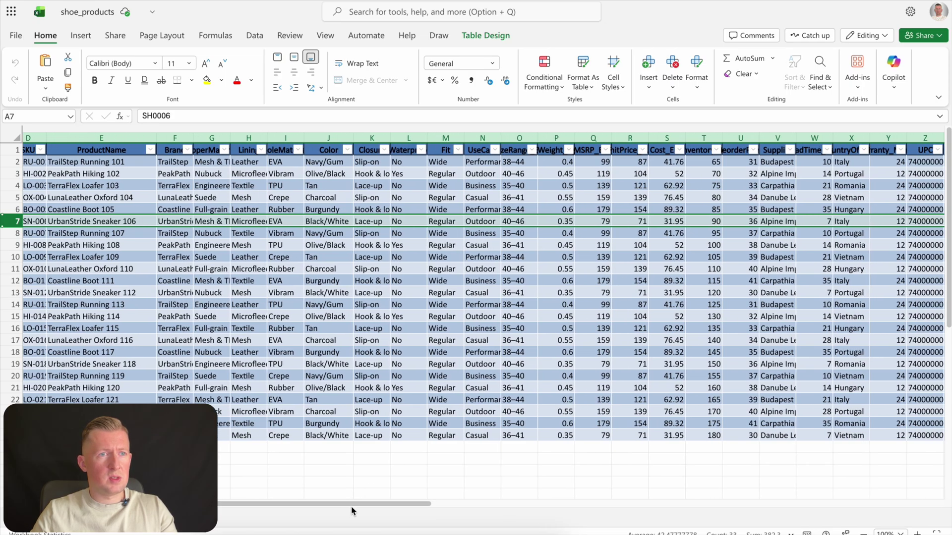
{"action": "left_click_drag", "start_coordinate": [346, 509], "coordinate": [296, 506]}
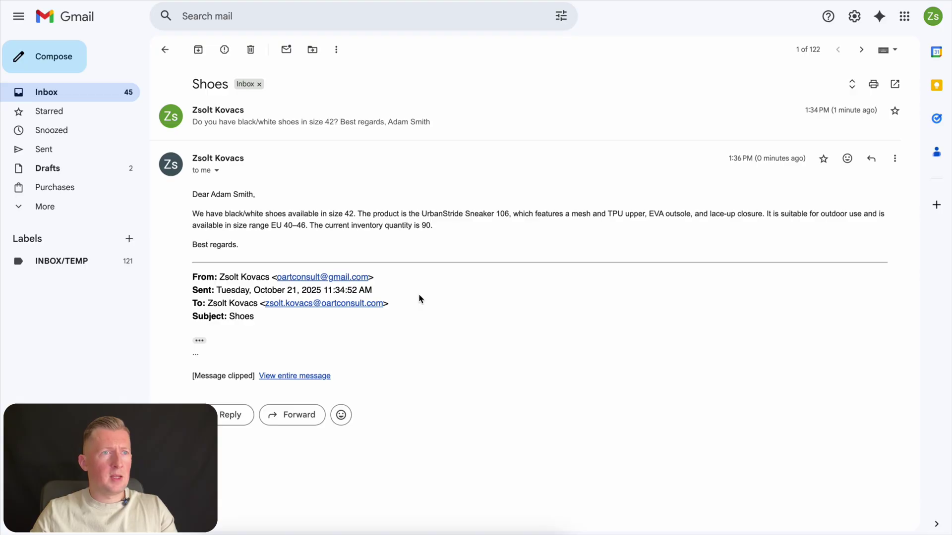
Step: Reply in the "Shoes" thread with "I would like to order a pair of UrbanStride Sneaker 106.", "Best regards," and the customer's full name, and send it
{"action": "left_click", "coordinate": [233, 416]}
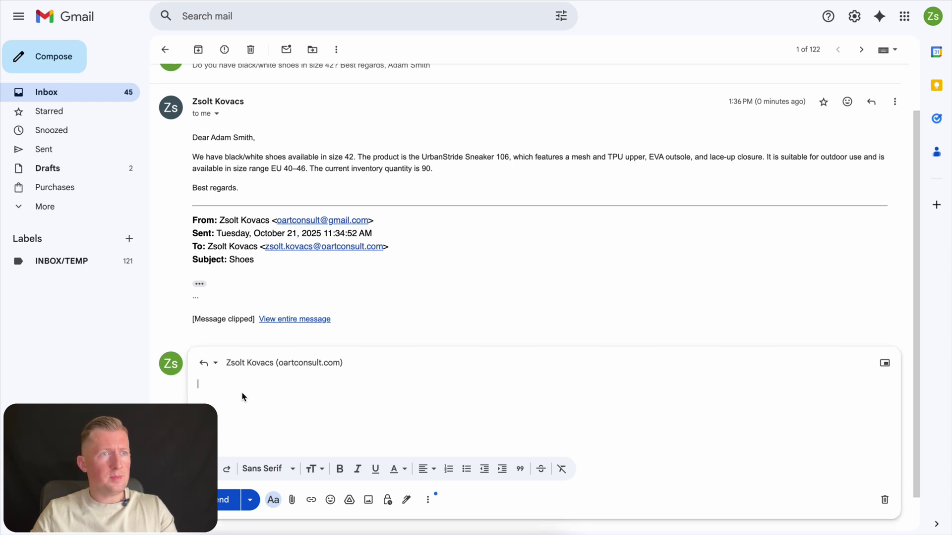
{"action": "type", "text": "I would like to order a pair of UrbanStride Sneaker 106.  Best regards, Adam Smith"}
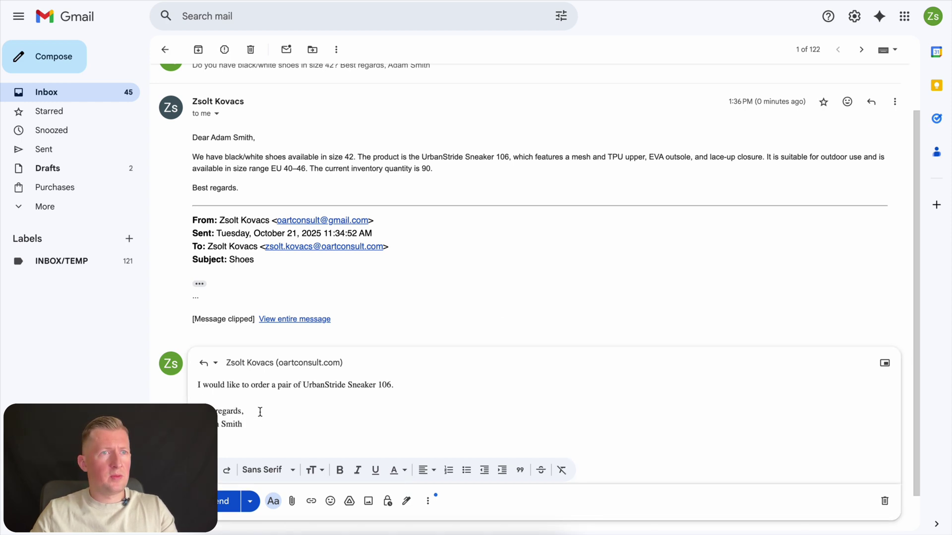
{"action": "left_click", "coordinate": [235, 501]}
{"action": "scroll", "coordinate": [418, 367], "scroll_direction": "down", "scroll_amount": 2}
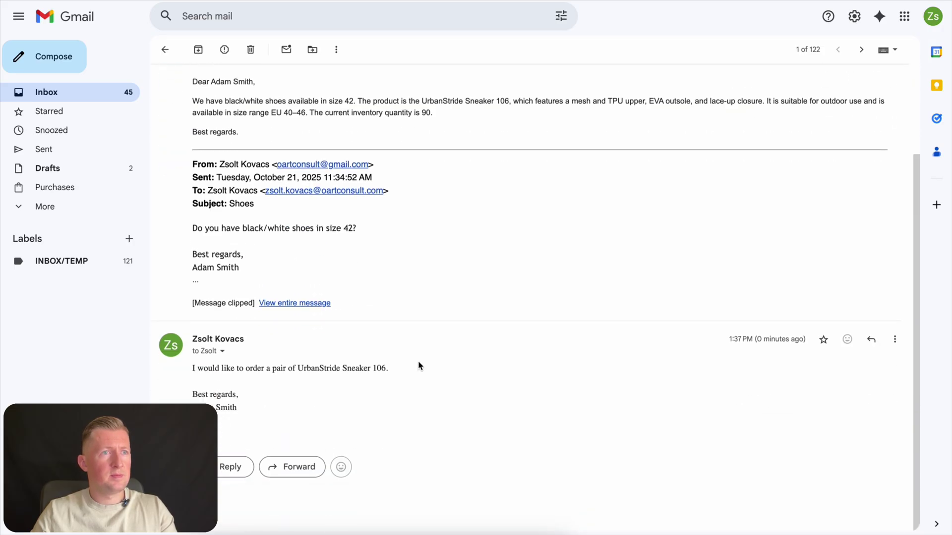
Step: Switch to the Sales Rep activity list in Copilot Studio, refresh it until the 21/10/25, 13:38 run is complete, and open that run
{"action": "key", "text": "ctrl+Tab"}
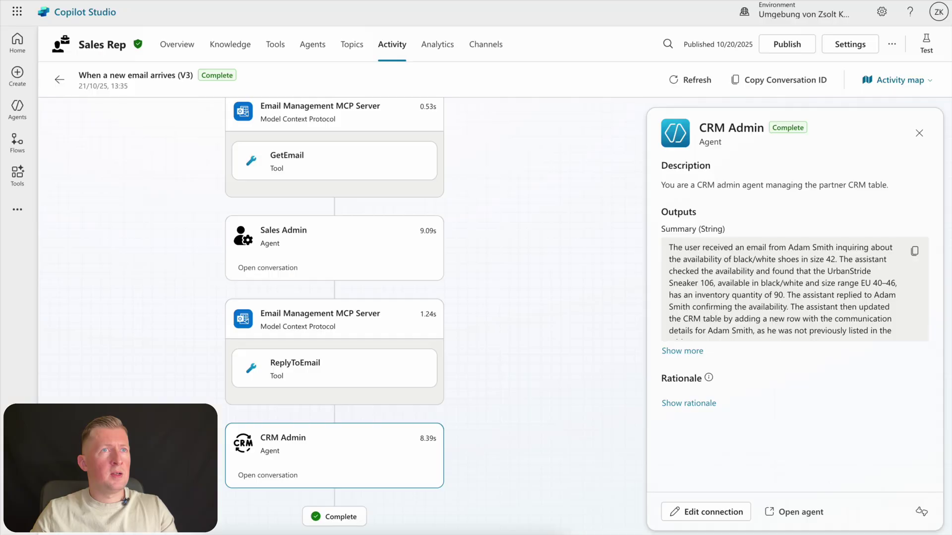
{"action": "left_click", "coordinate": [391, 48]}
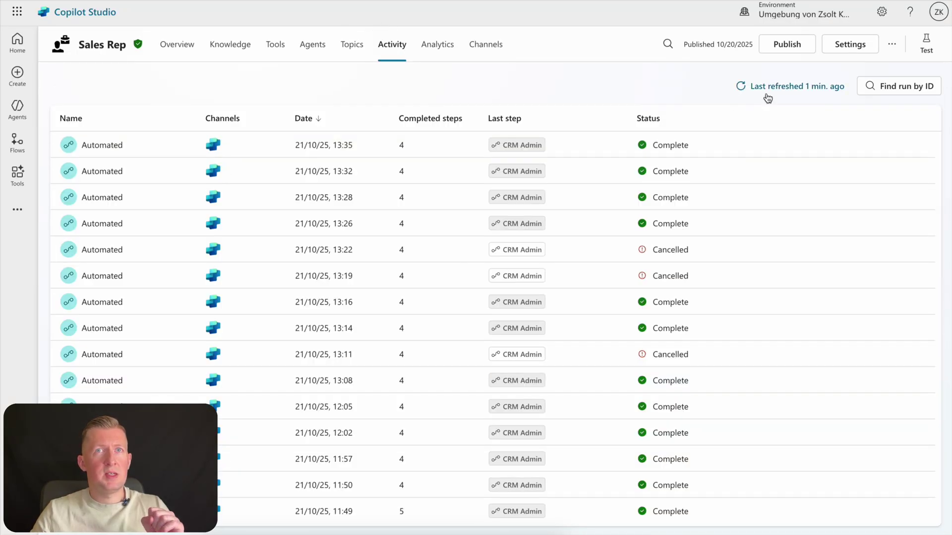
{"action": "left_click", "coordinate": [769, 88]}
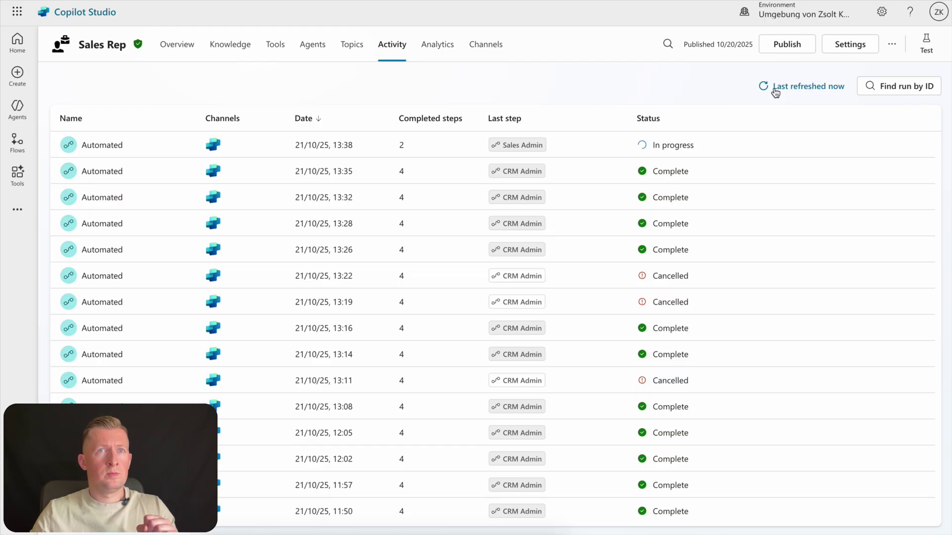
{"action": "left_click", "coordinate": [818, 86]}
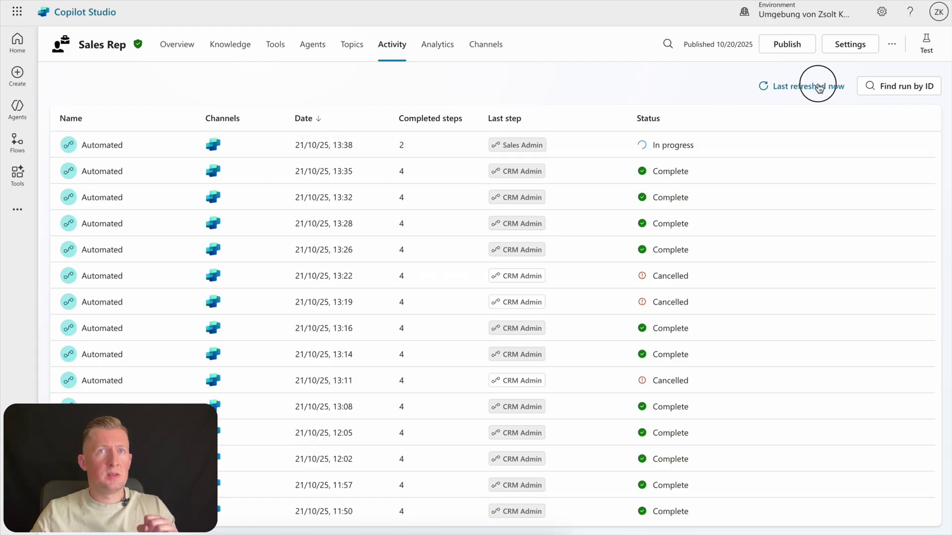
{"action": "left_click", "coordinate": [790, 88]}
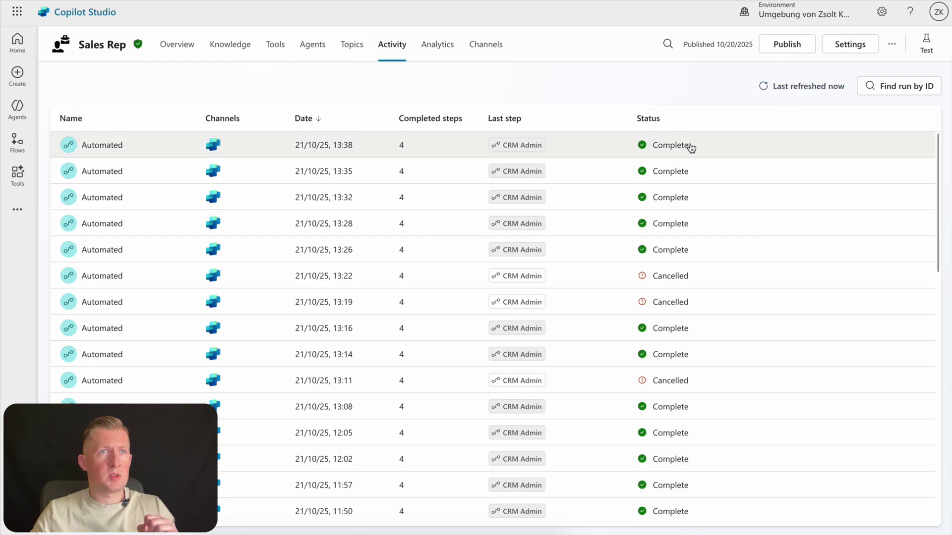
{"action": "left_click", "coordinate": [423, 151]}
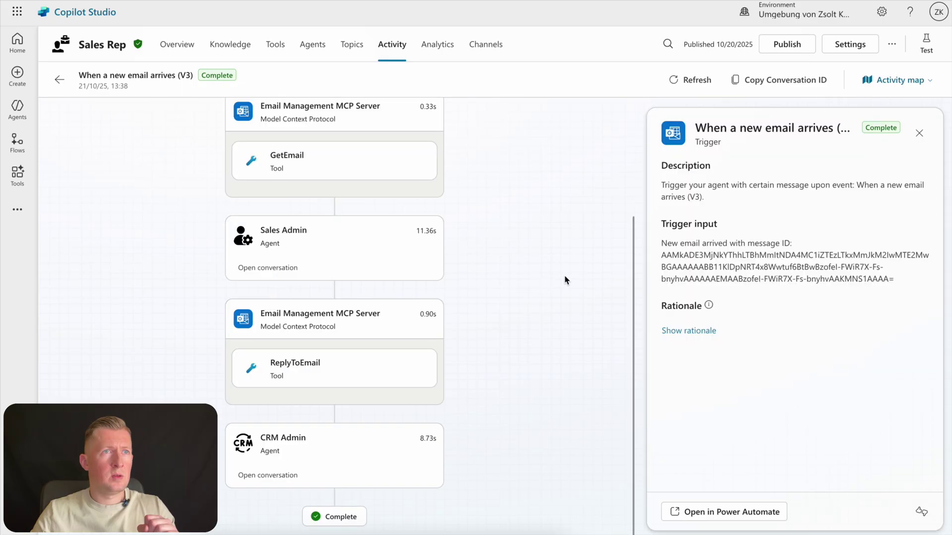
Step: Examine the 13:38 run's activity map, including the Sales Admin task, the ReplyToEmail body and the CRM Admin details
{"action": "scroll", "coordinate": [511, 225], "scroll_direction": "up", "scroll_amount": 3}
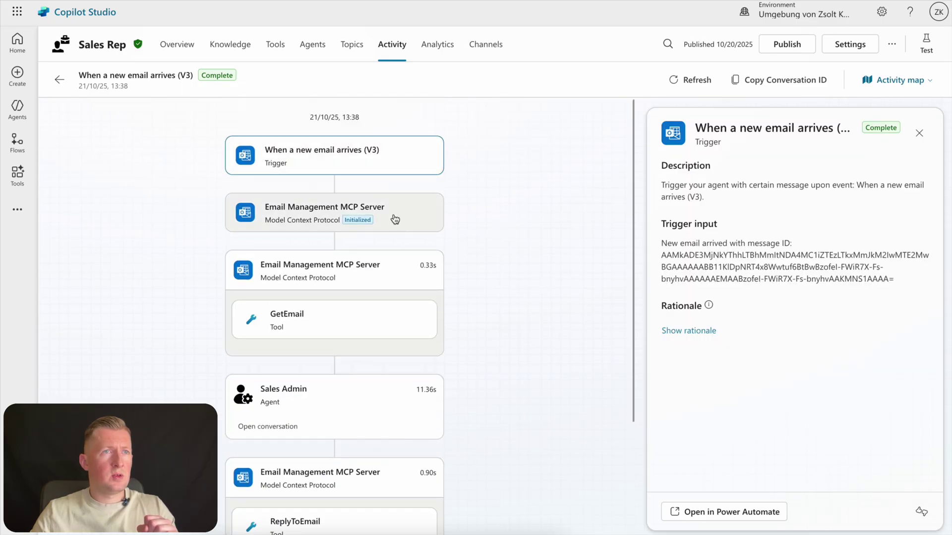
{"action": "scroll", "coordinate": [367, 336], "scroll_direction": "down", "scroll_amount": 2}
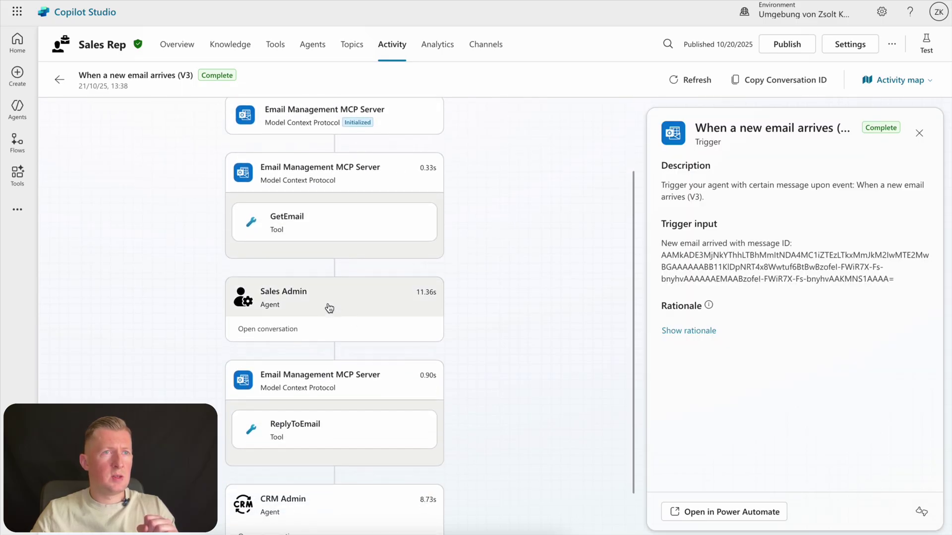
{"action": "left_click", "coordinate": [329, 308]}
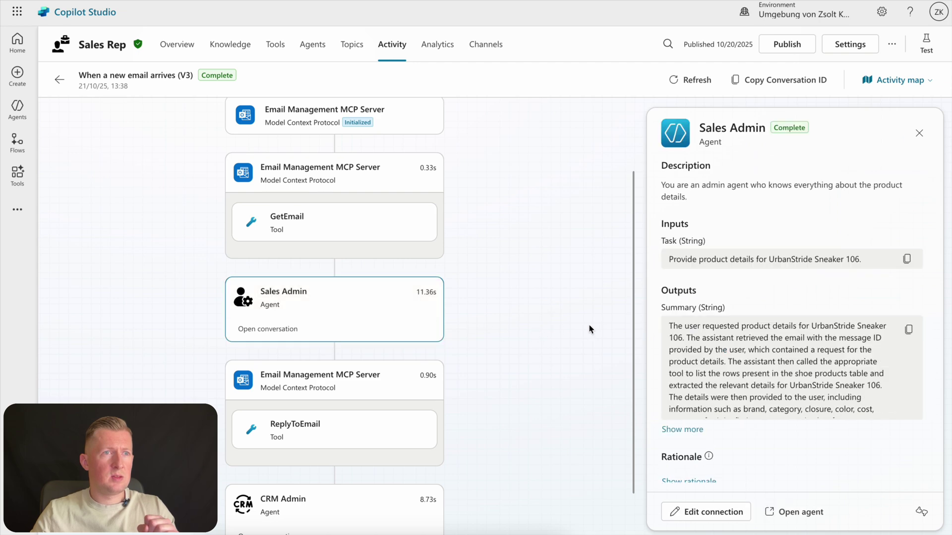
{"action": "scroll", "coordinate": [389, 377], "scroll_direction": "down", "scroll_amount": 1}
{"action": "left_click", "coordinate": [389, 377]}
{"action": "scroll", "coordinate": [637, 359], "scroll_direction": "down", "scroll_amount": 5}
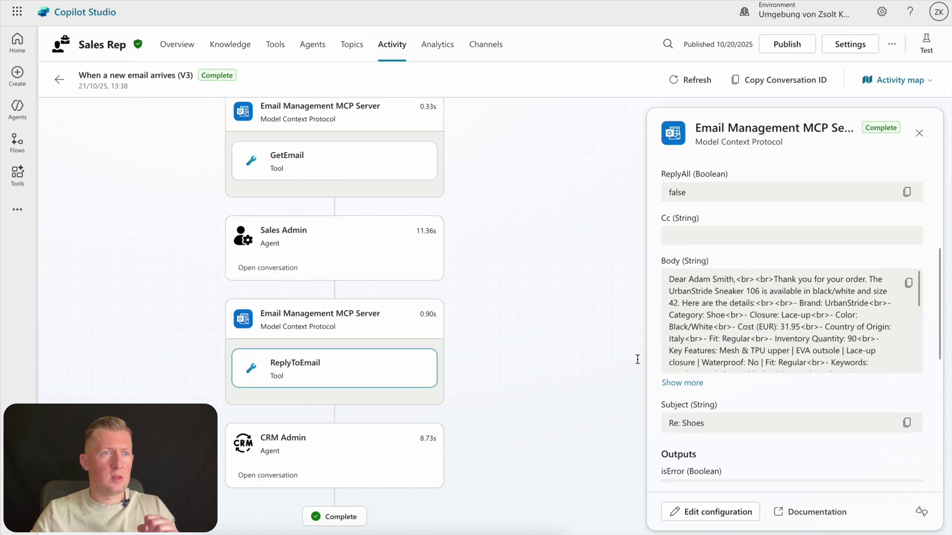
{"action": "left_click", "coordinate": [335, 444]}
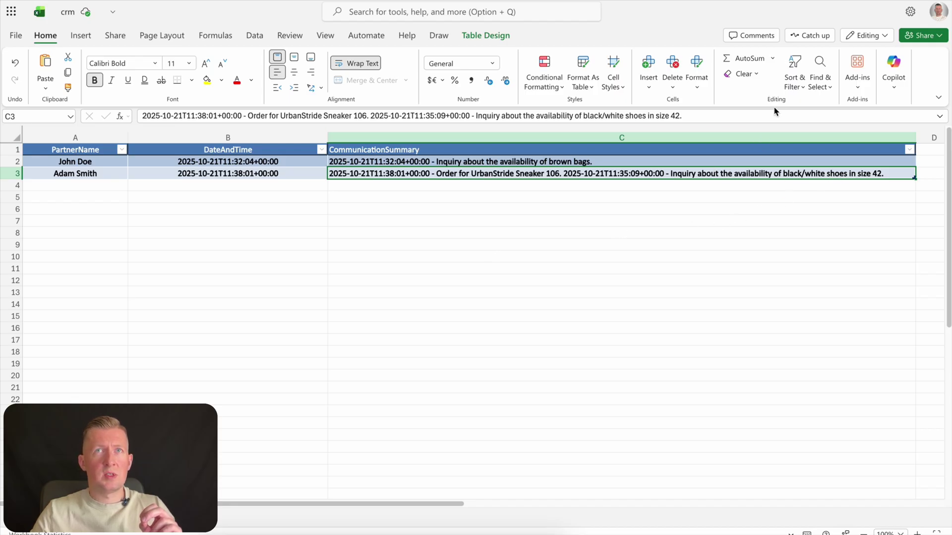
Step: Switch to Gmail, reload the "Shoes" conversation, and read the agent's reply to the order through to its end
{"action": "key", "text": "super+Tab"}
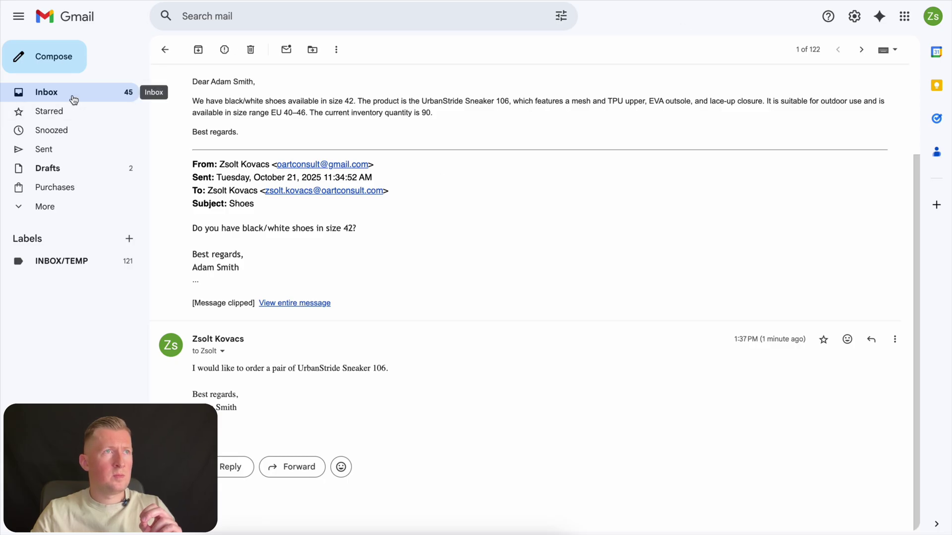
{"action": "key", "text": "super+r"}
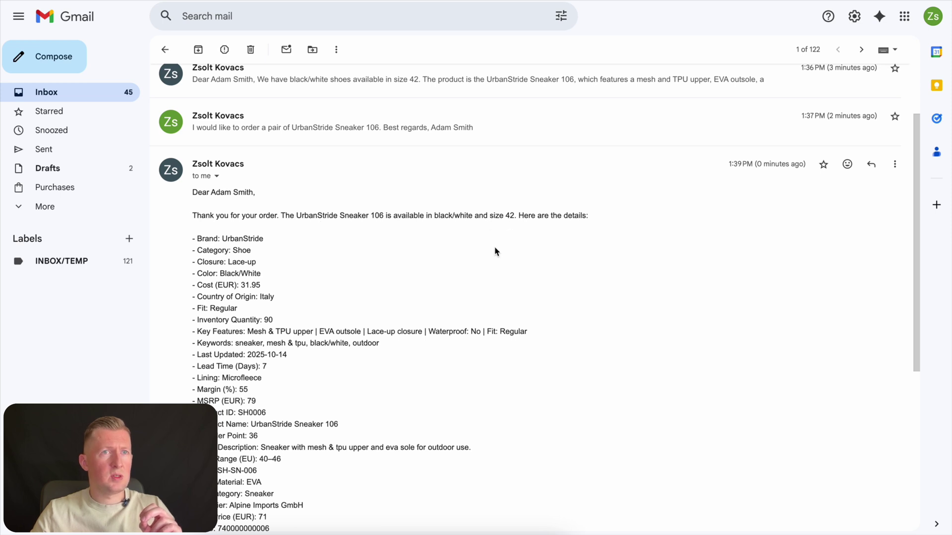
{"action": "scroll", "coordinate": [355, 267], "scroll_direction": "down", "scroll_amount": 6}
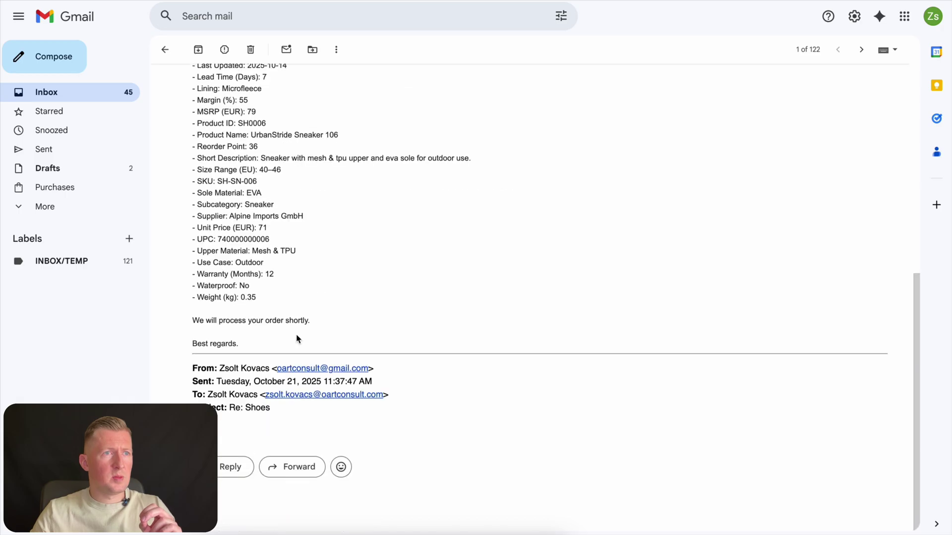